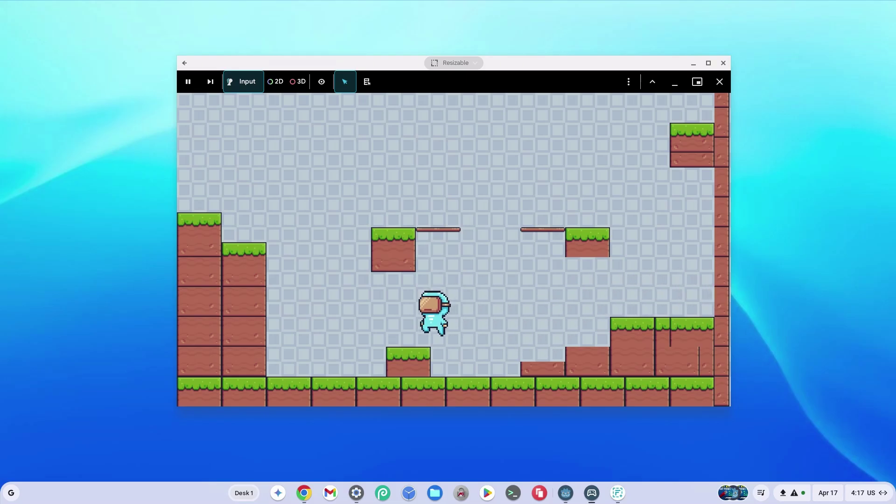
- Playtest the platformer level by running the astronaut character back and forth and jumping between the ground blocks and stepped ledges
key(Right)
key(space)
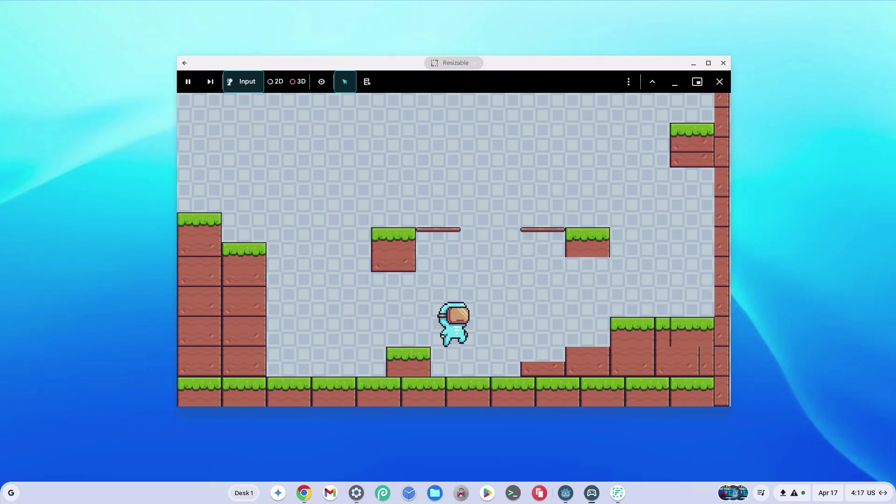
key(space)
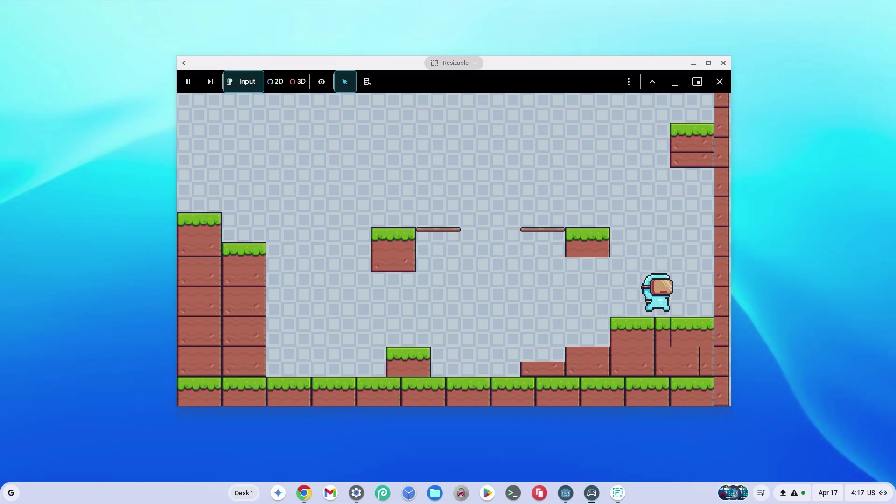
key(Left)
key(space)
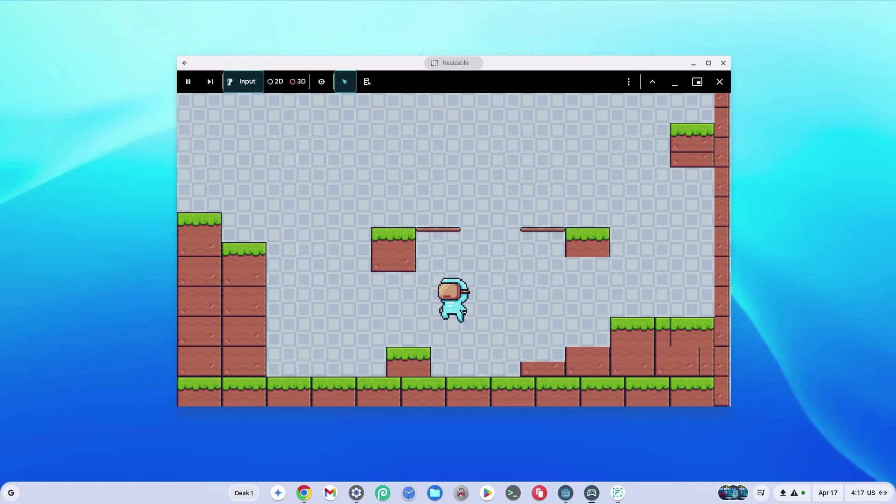
key(Right)
key(space)
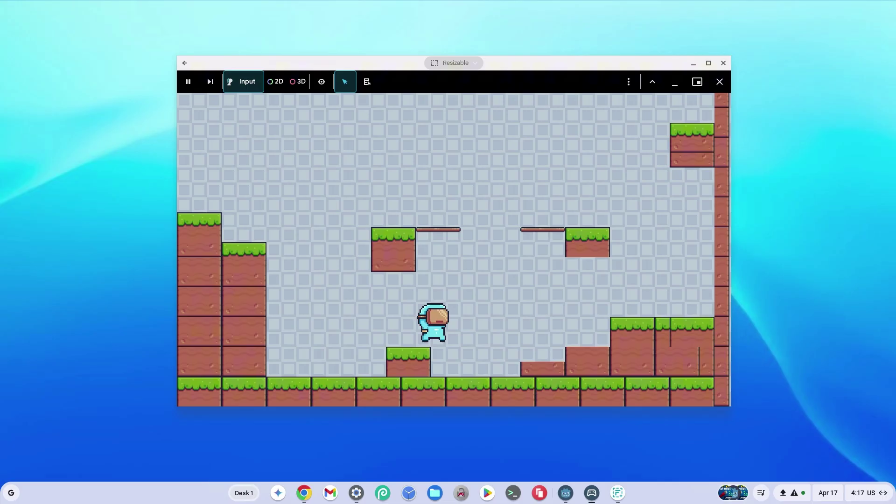
key(space)
key(space)
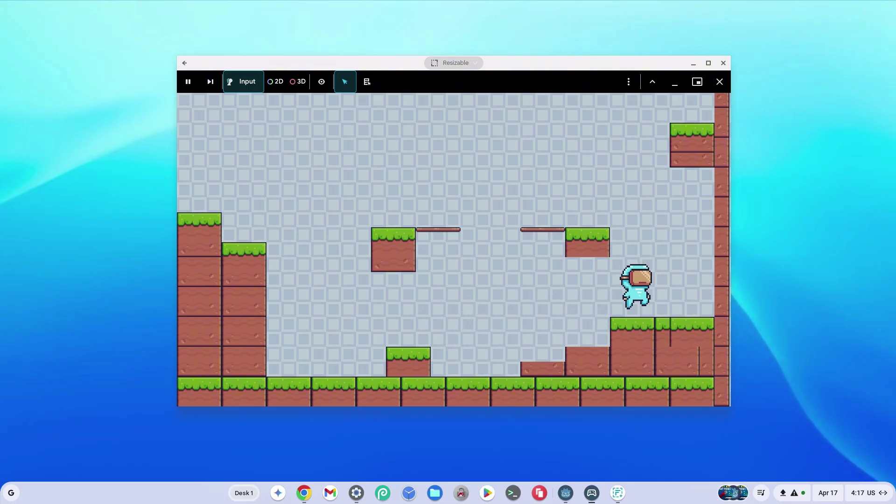
key(Left)
key(space)
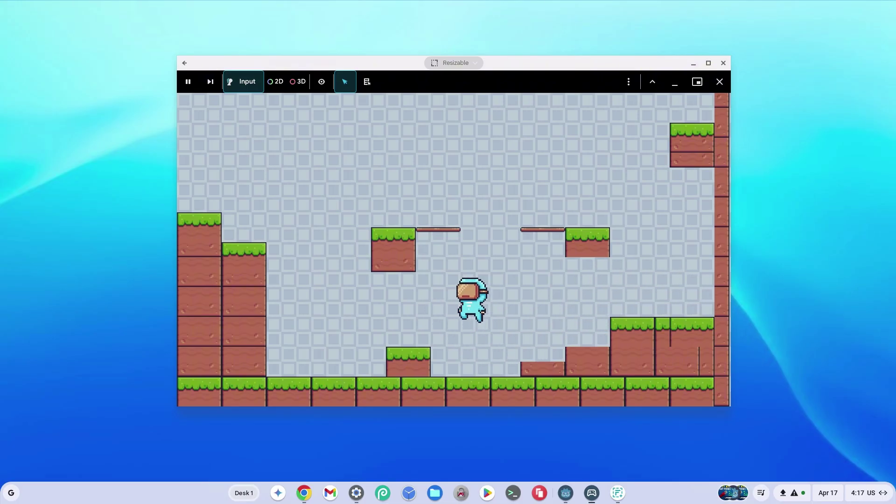
key(Right)
key(space)
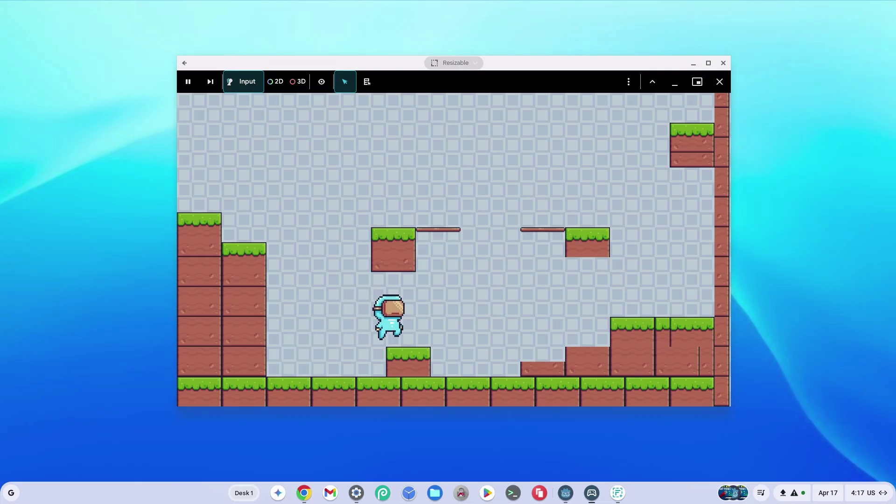
key(space)
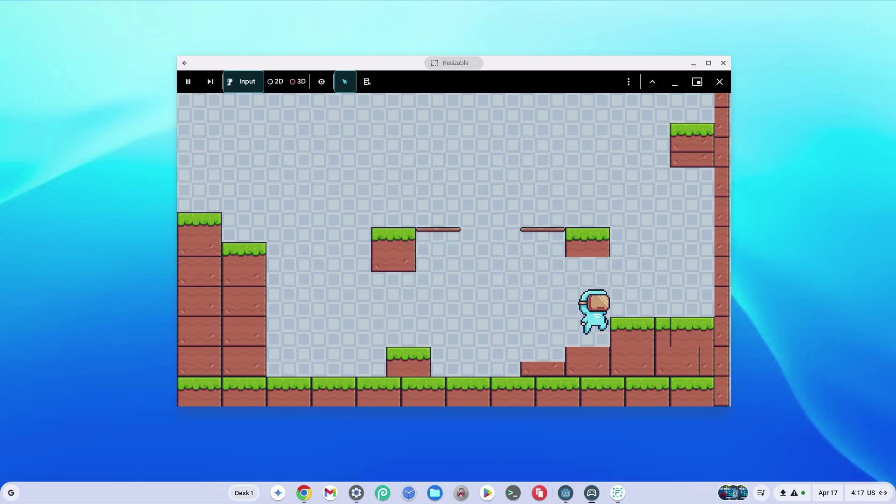
key(Left)
key(space)
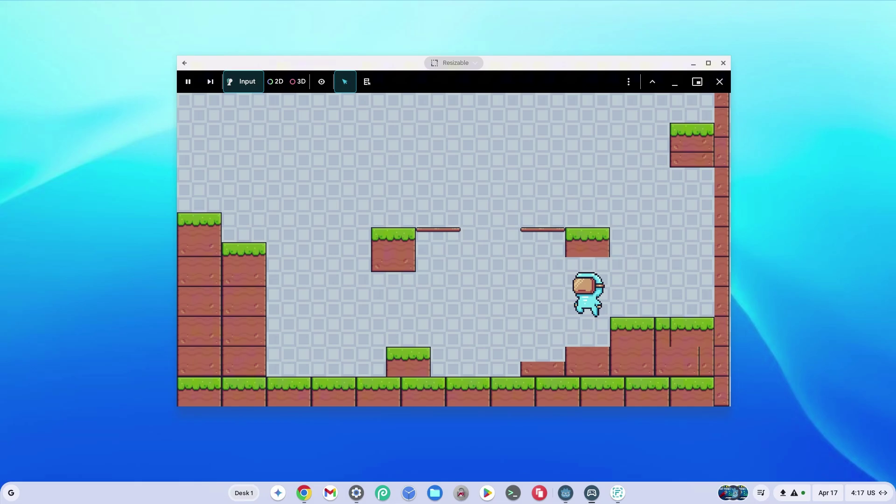
key(space)
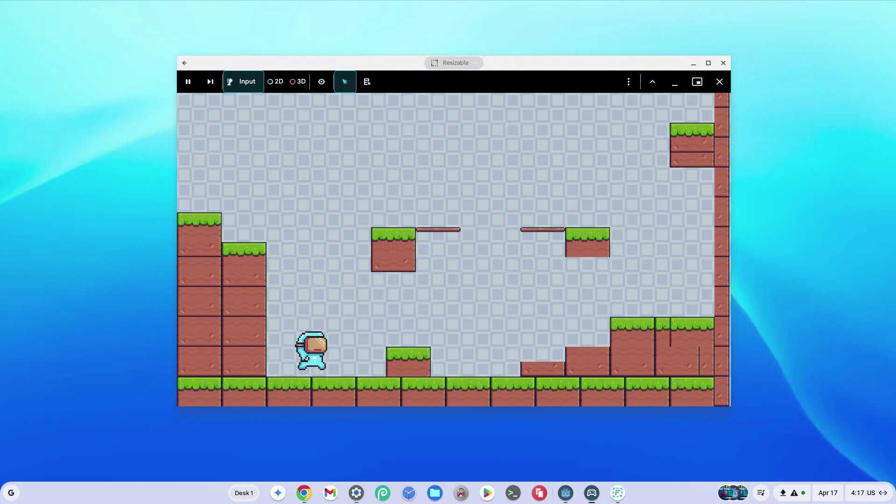
key(Right)
key(space)
key(space)
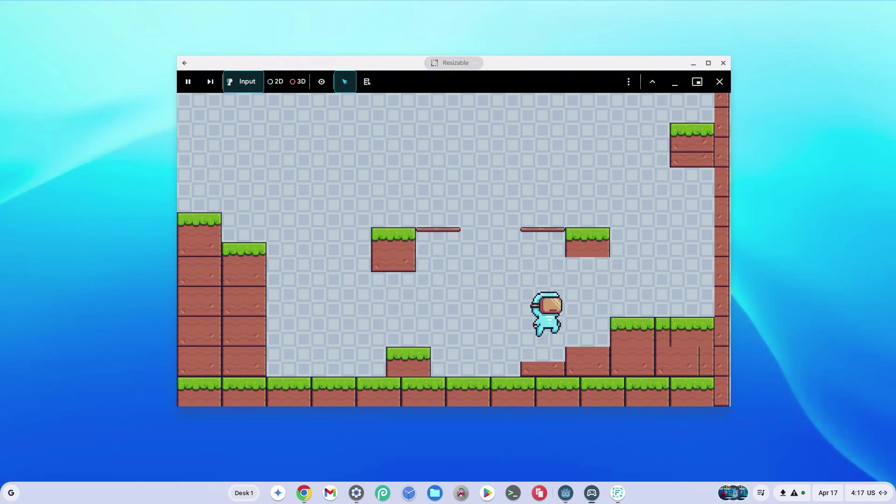
key(space)
key(Left)
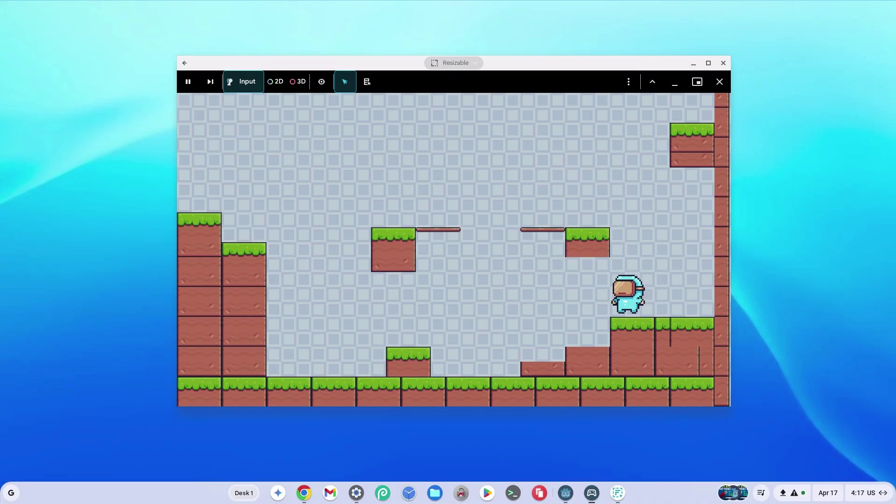
key(space)
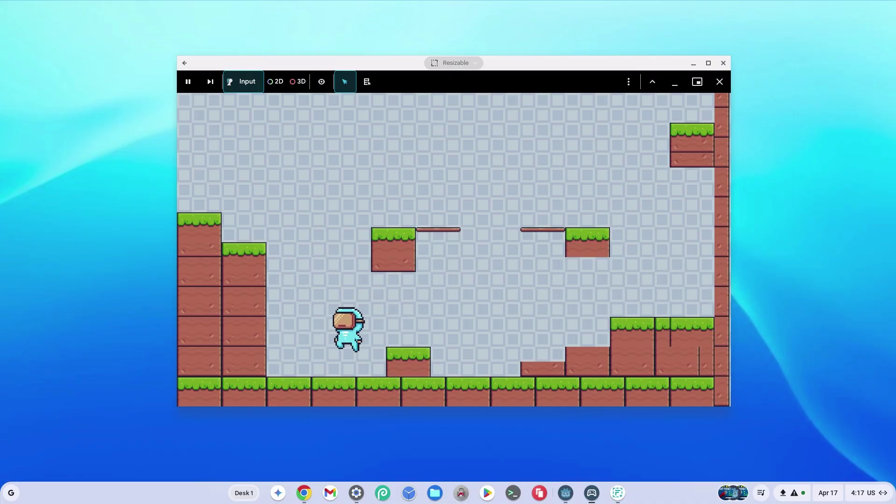
key(Right)
key(space)
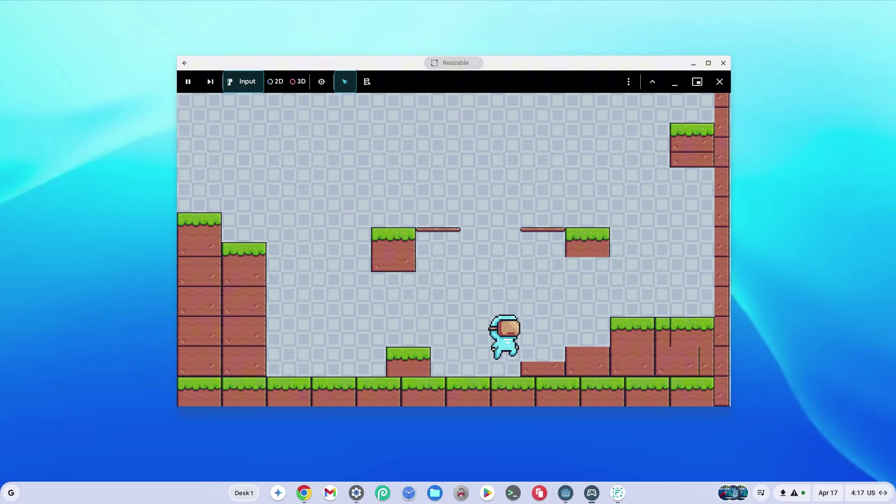
key(space)
key(Left)
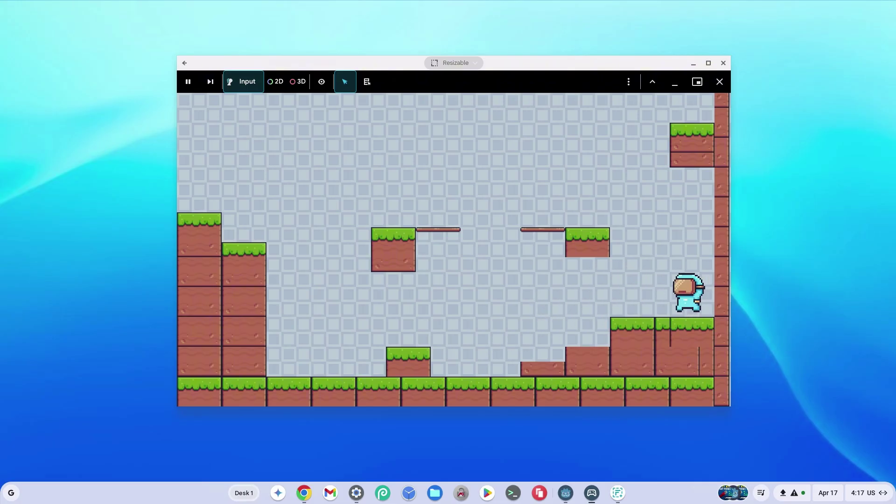
key(space)
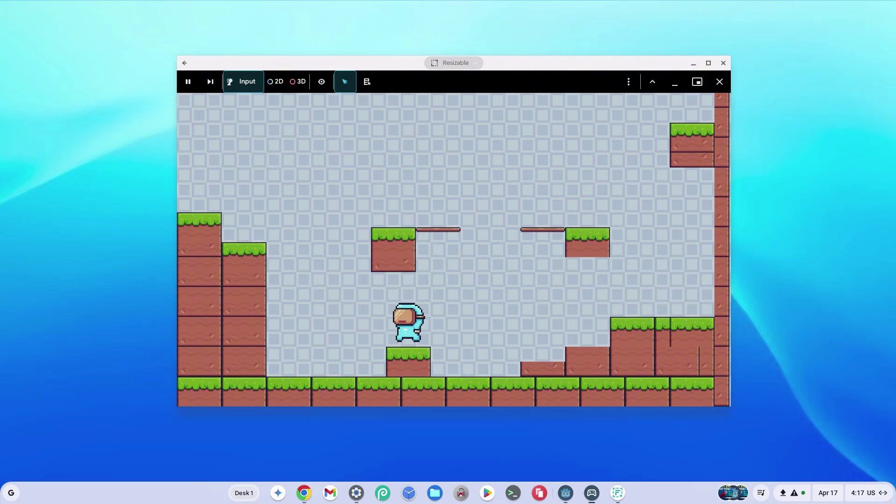
key(Right)
key(space)
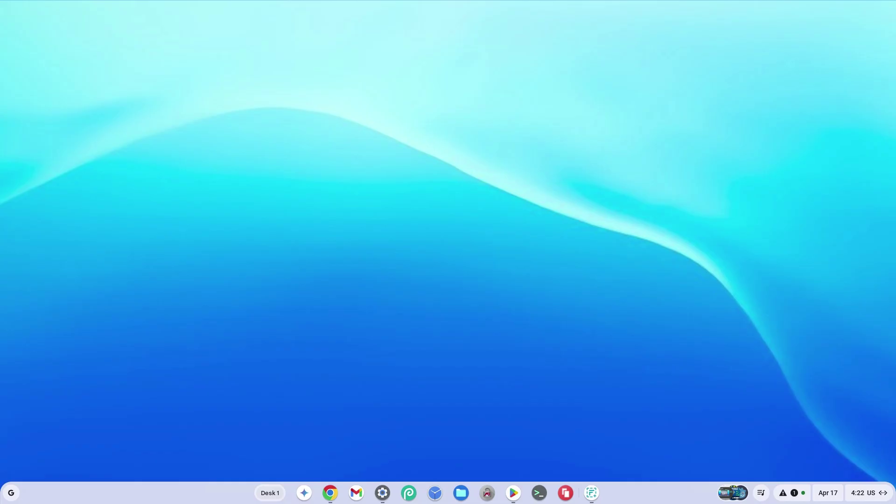
- Switch to the Play Store, search for godot and install Godot Engine 4 (Early Access)
click(517, 494)
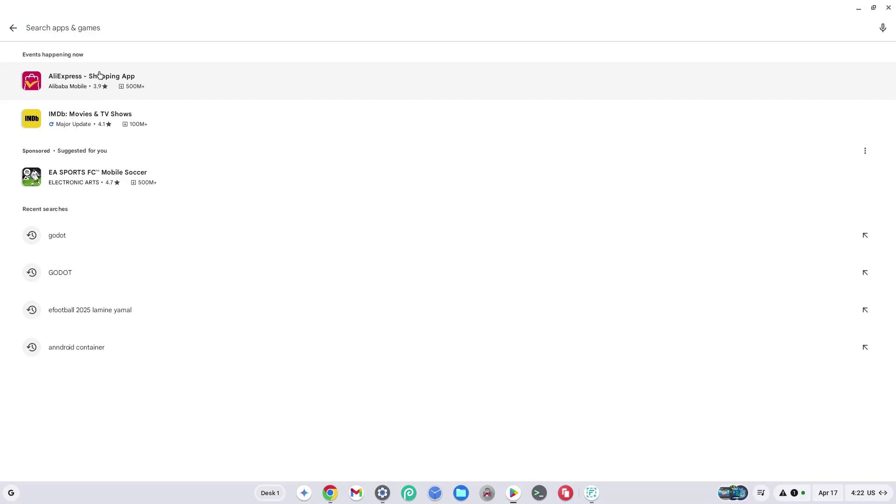
text(godot)
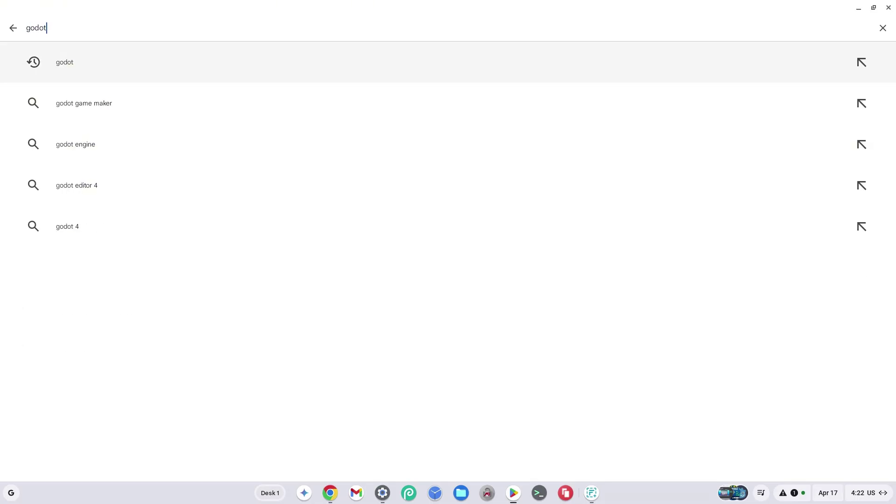
key(Return)
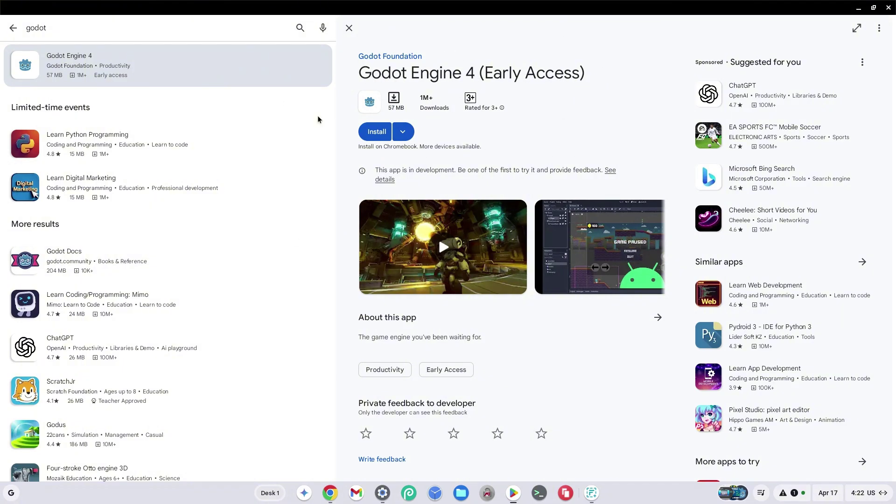
click(379, 130)
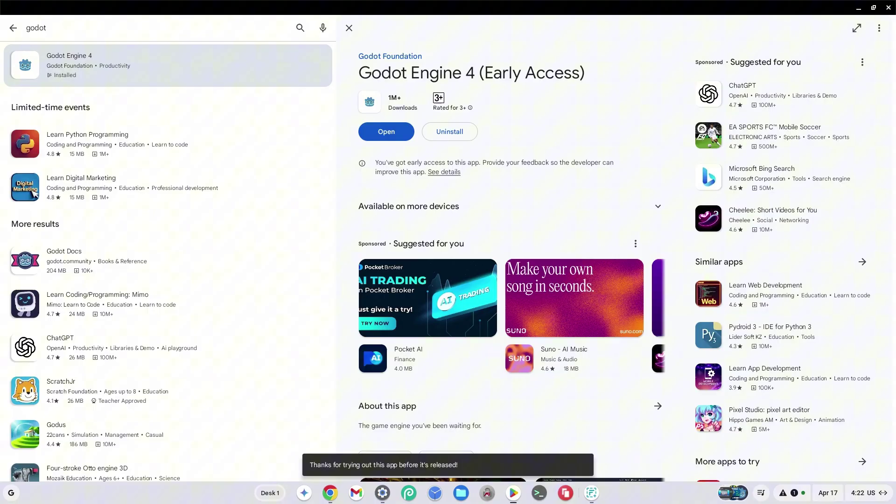
- Open the installed Godot Engine 4 and allow it access to manage all files
click(393, 131)
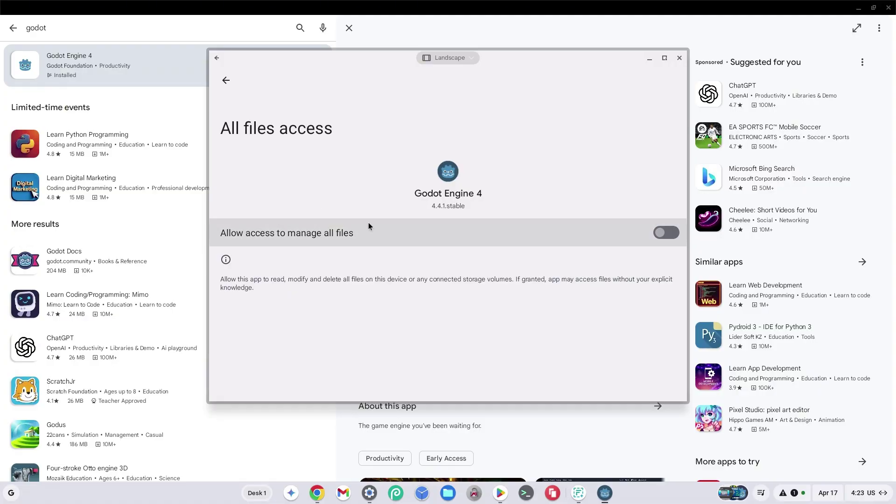
click(668, 232)
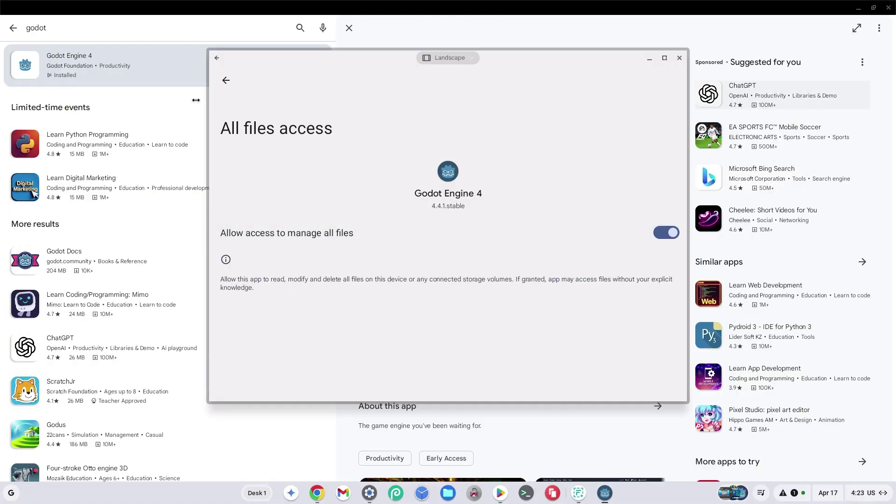
click(225, 88)
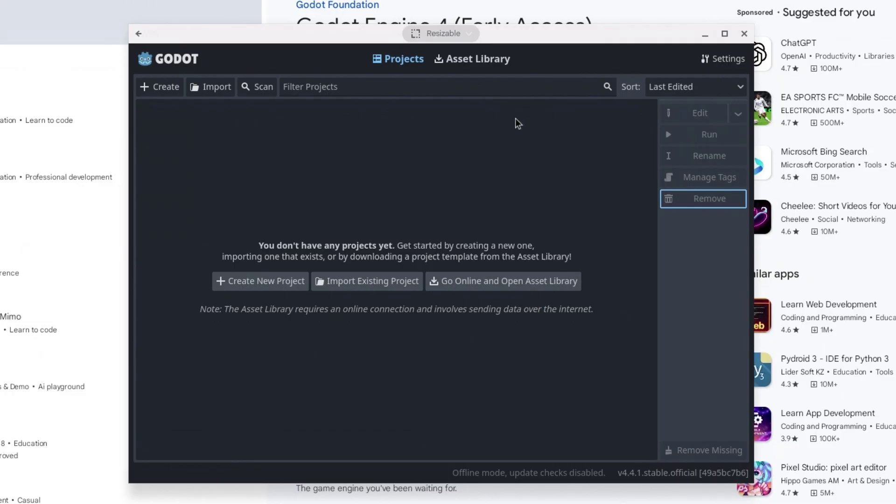
- Start a new project named challenge, switching automatic folder creation off and back on
click(264, 281)
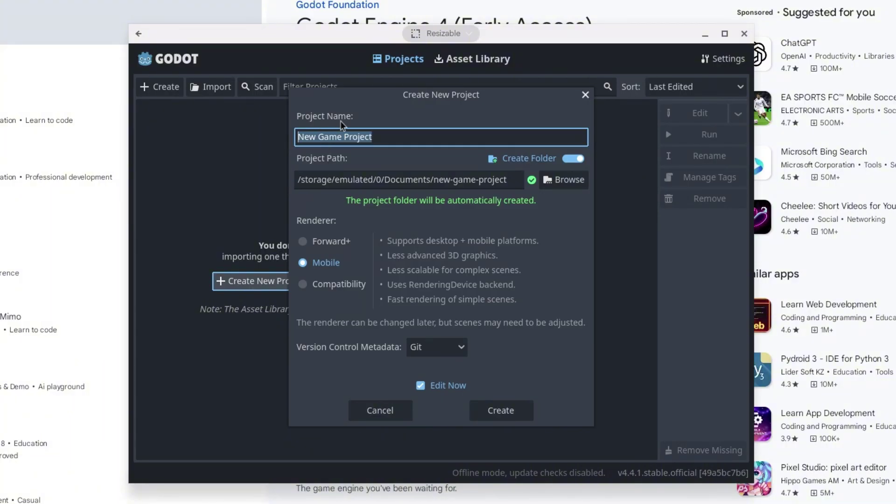
text(challenge)
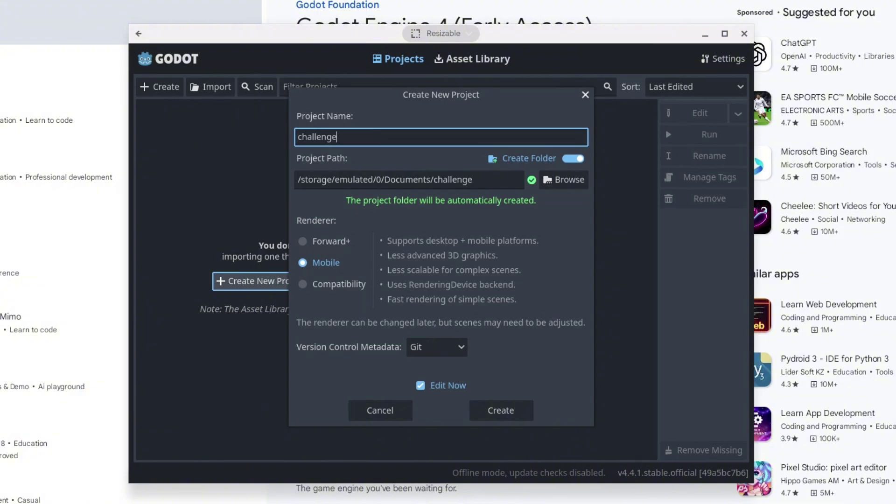
click(573, 159)
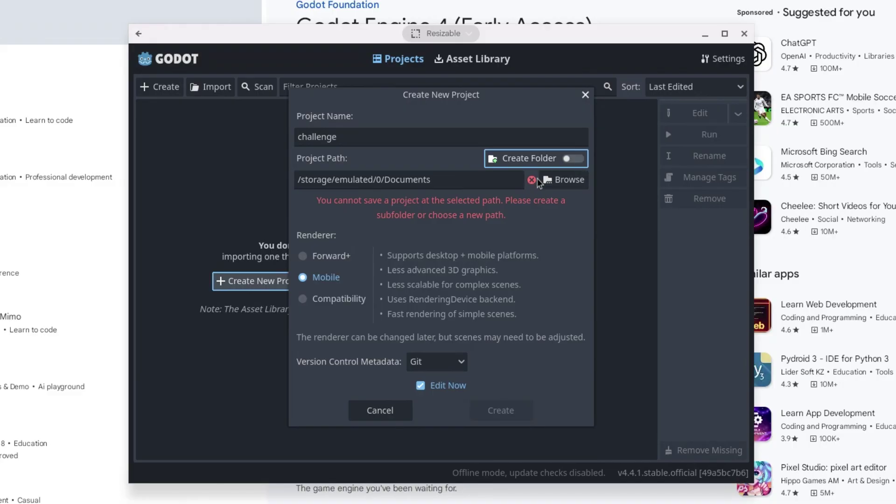
click(569, 159)
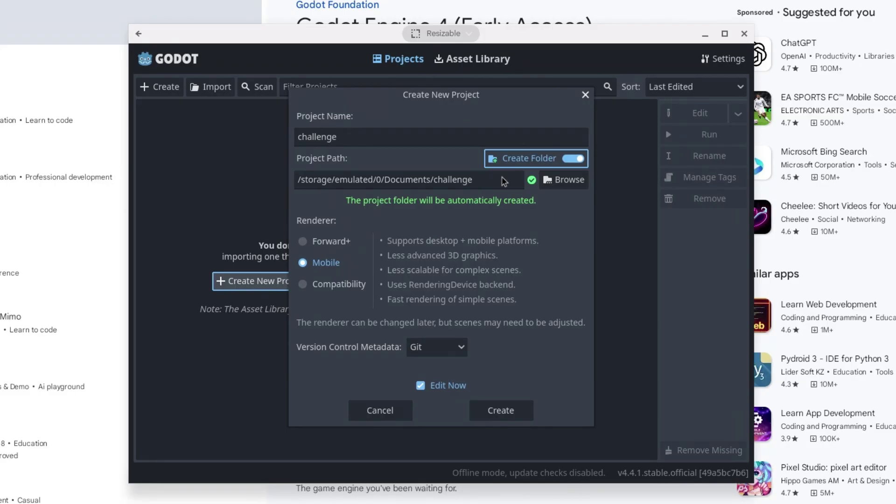
- Choose the Download folder as the project location and create the challenge project there, accepting the non-empty folder
click(572, 182)
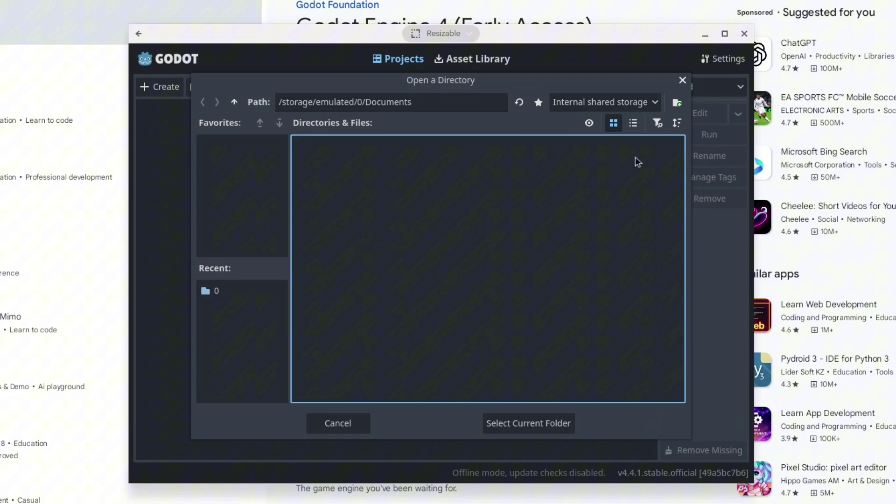
click(236, 102)
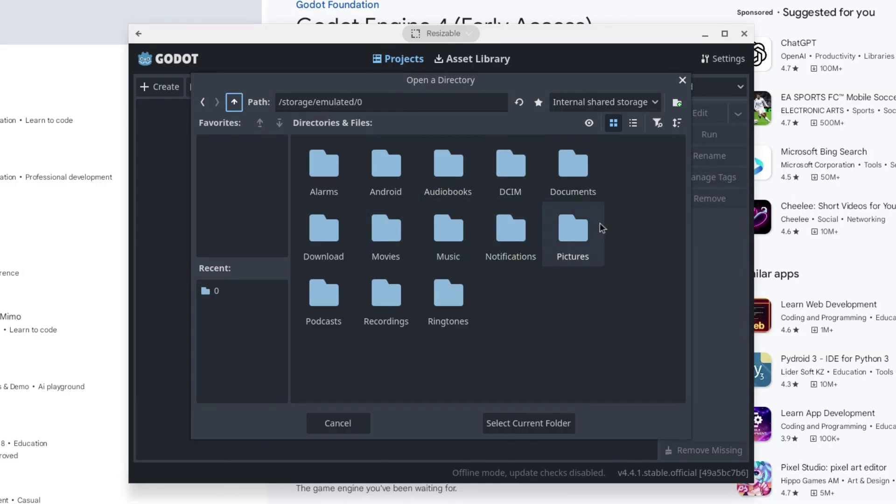
click(304, 260)
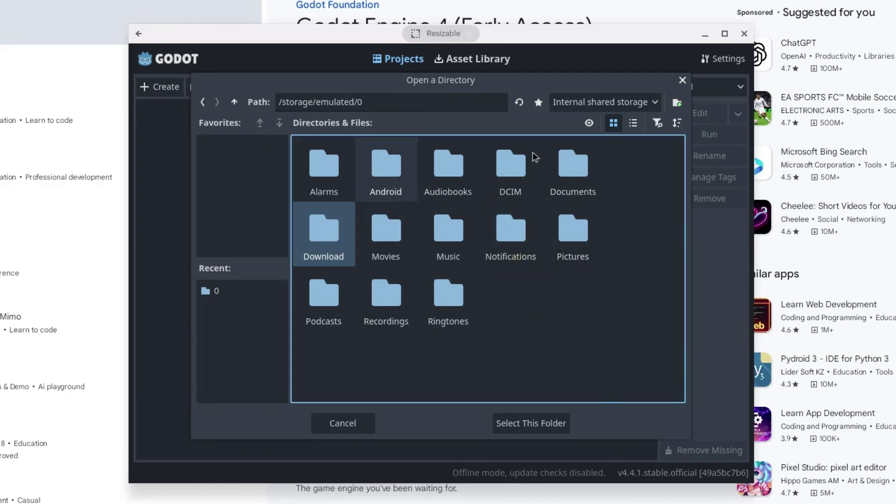
click(526, 422)
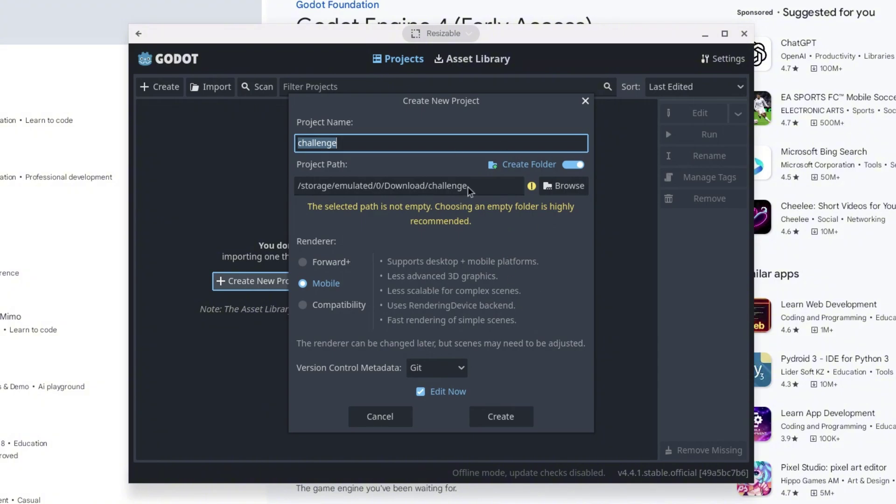
click(514, 420)
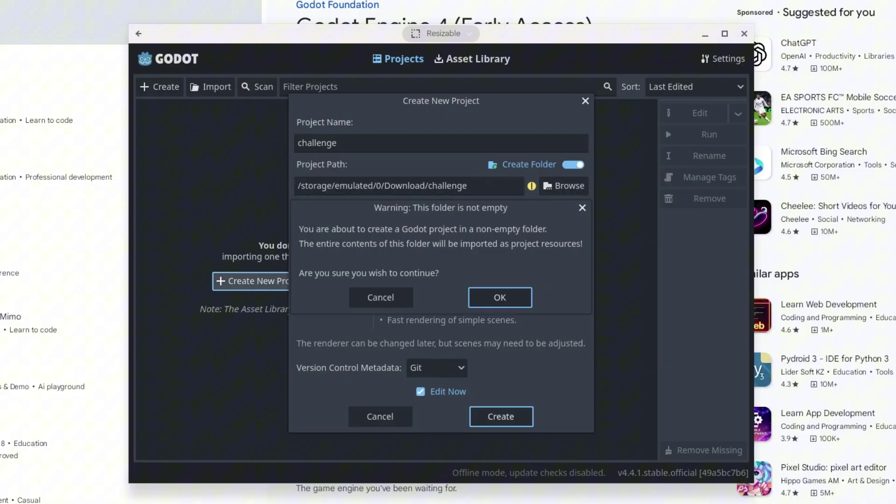
click(480, 303)
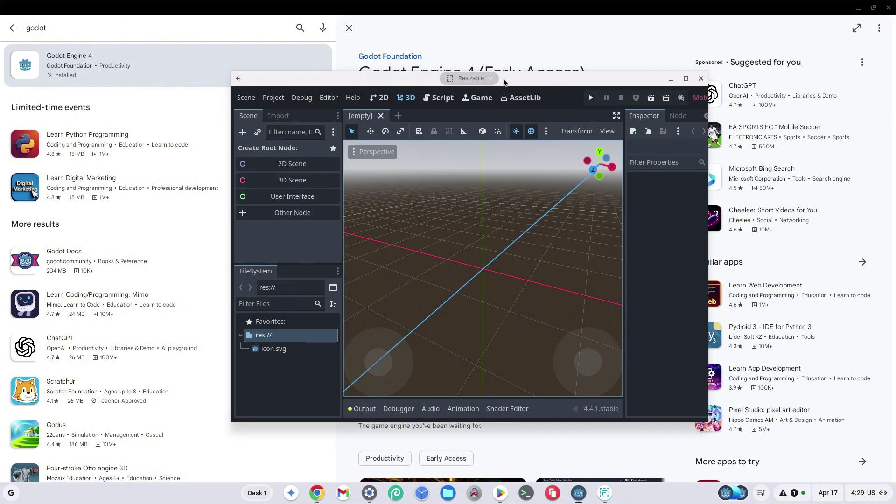
- Change the Godot editor window's size mode to Landscape
click(485, 79)
click(481, 114)
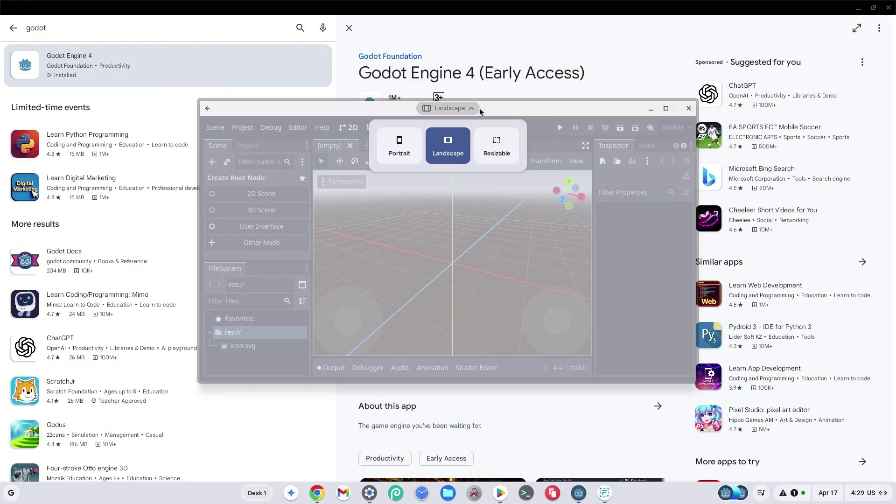
- Switch the editor window's size mode to Resizable, allow resizing, and maximize the window to fill the screen
click(492, 146)
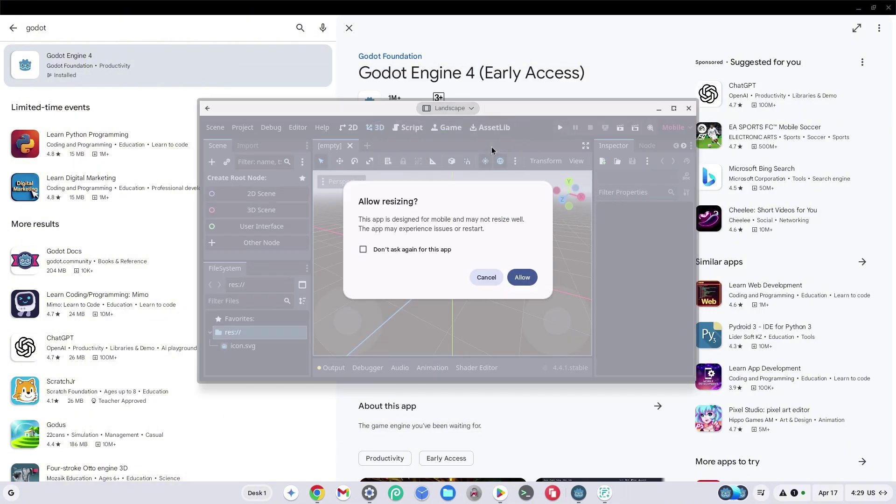
click(521, 277)
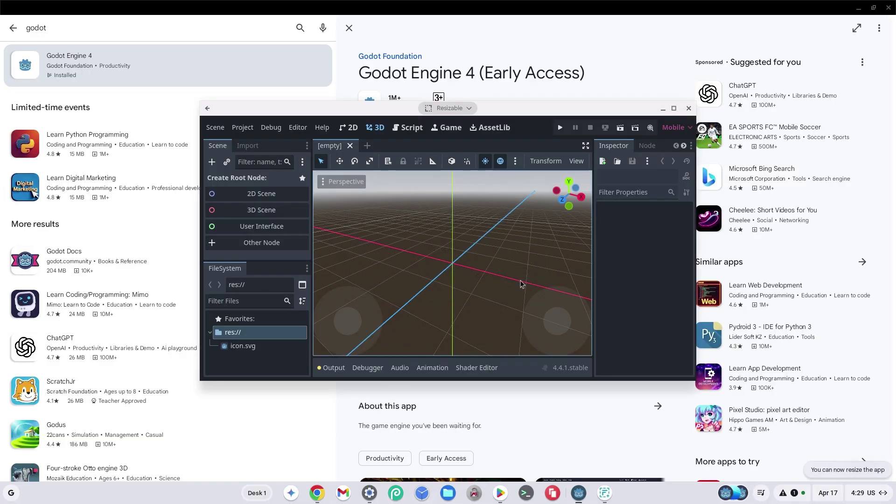
click(673, 108)
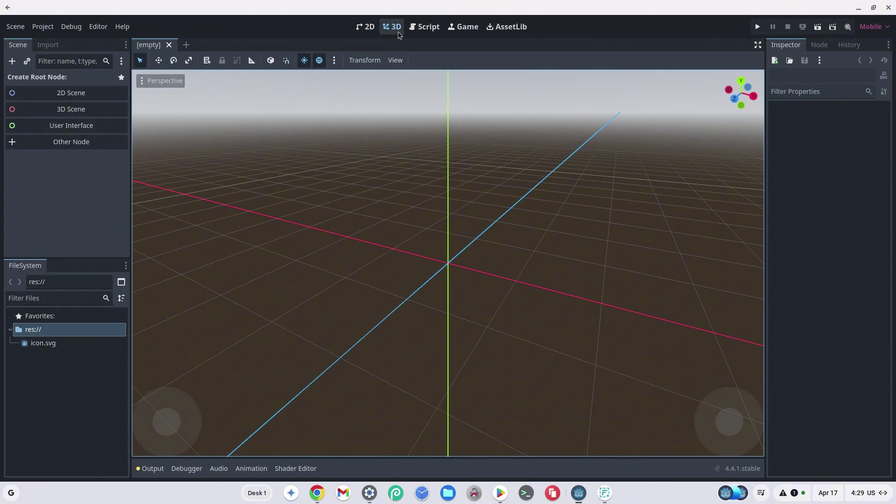
- Look through the Script, Game, 2D and 3D workspaces and the Import dock, ending with the 3D workspace and Scene dock open
click(441, 28)
click(470, 28)
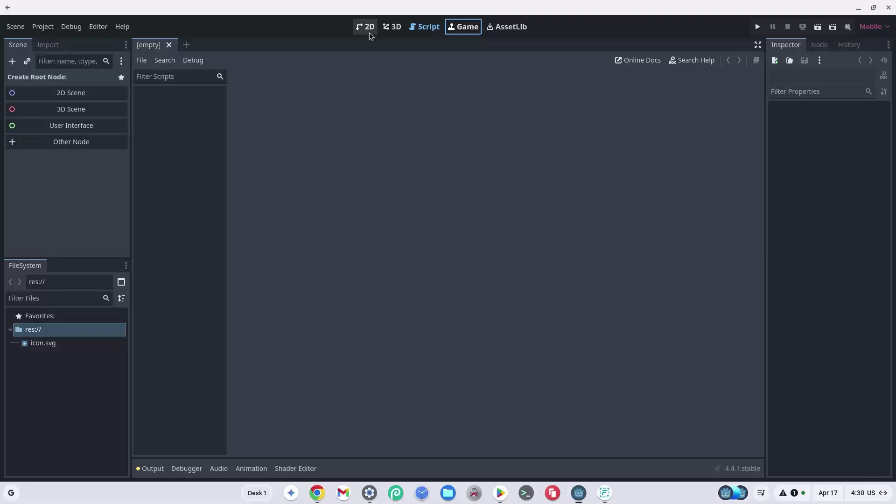
click(368, 28)
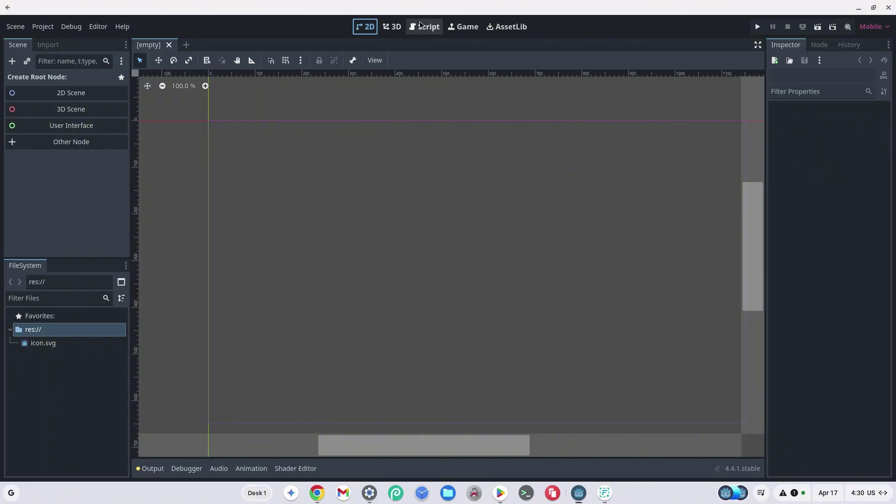
click(392, 27)
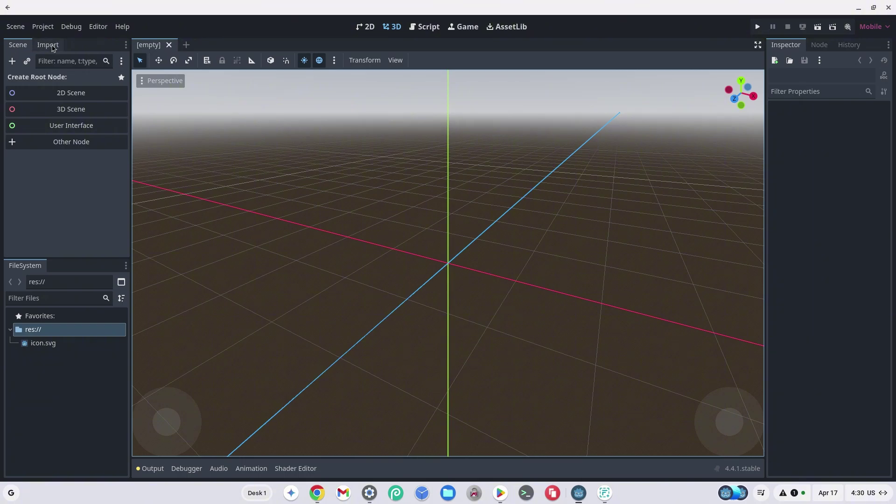
click(48, 45)
click(24, 46)
- Move the FileSystem dock to the bottom of the editor and enlarge its height beneath the 3D viewport
click(125, 266)
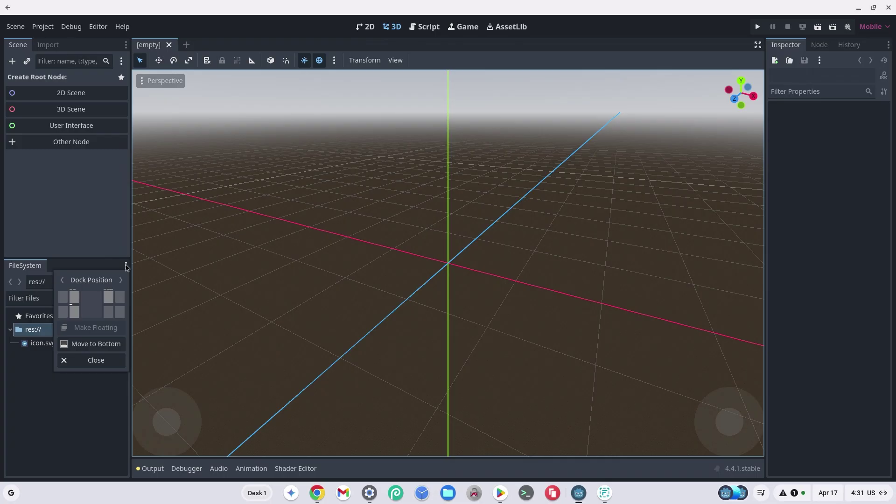
click(88, 348)
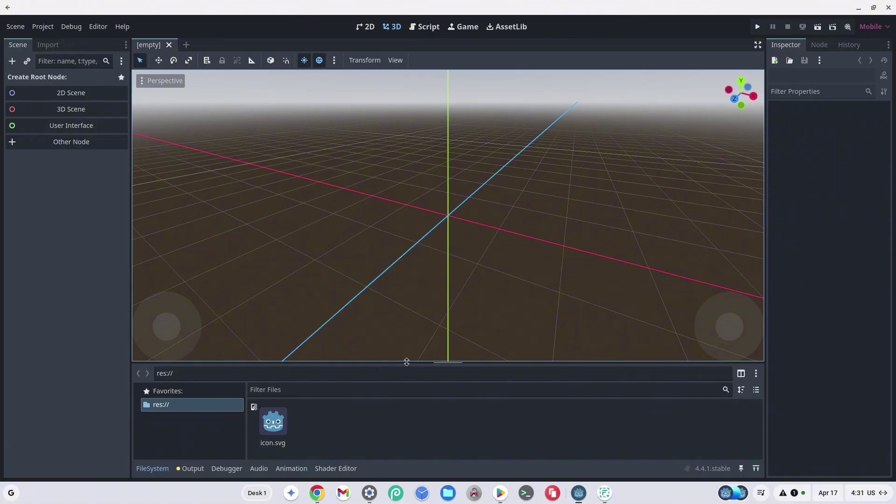
drag(406, 362, 437, 312)
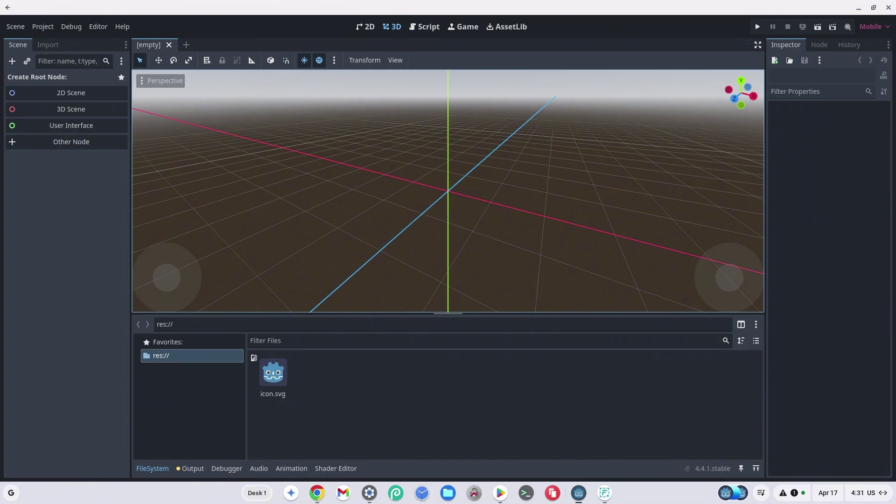
drag(437, 312, 440, 327)
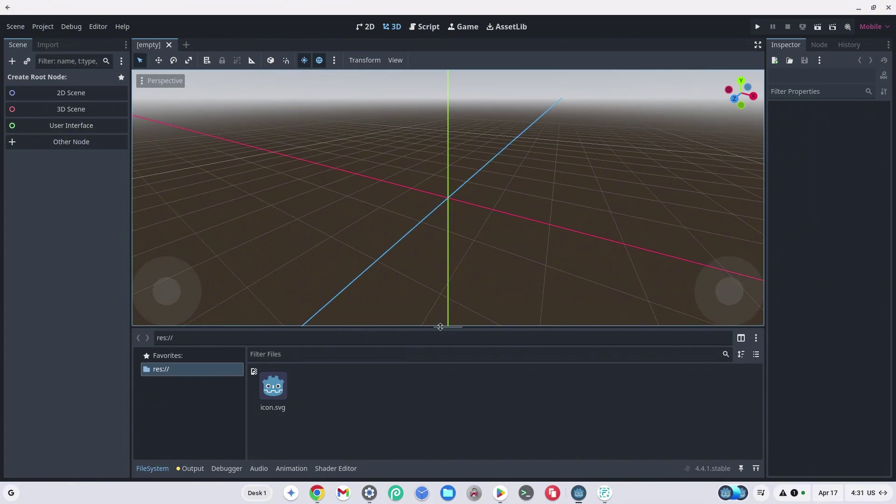